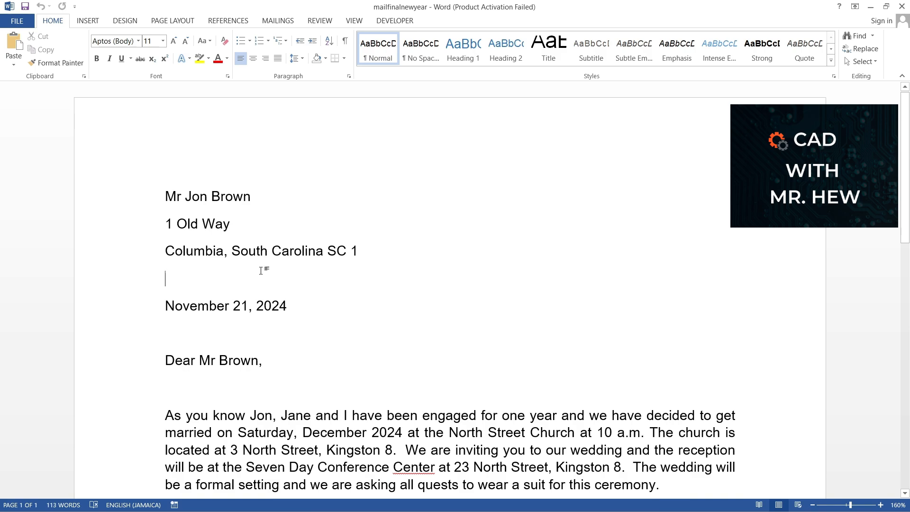
# Turn off the mail merge results preview and delete the AddressBlock field at the start of the letter
pyautogui.click(277, 20)
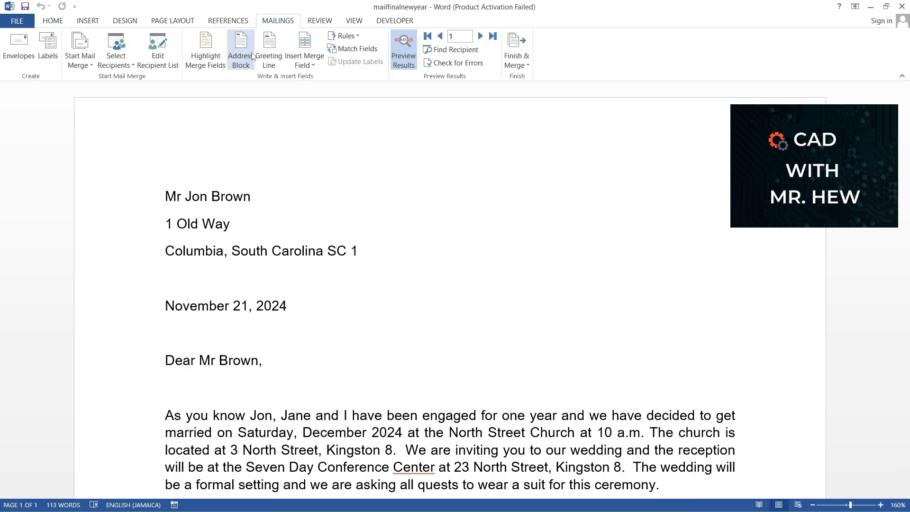
pyautogui.click(402, 56)
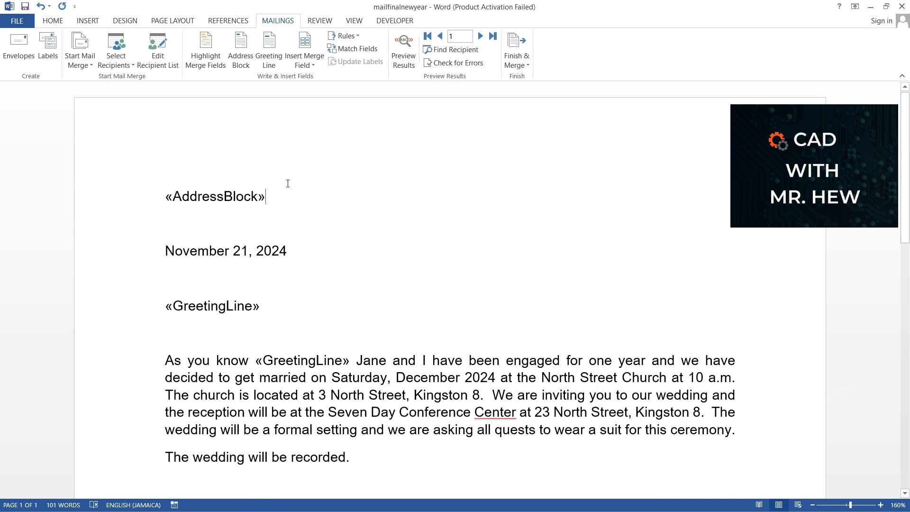
pyautogui.press('BackSpace')
pyautogui.press('BackSpace')
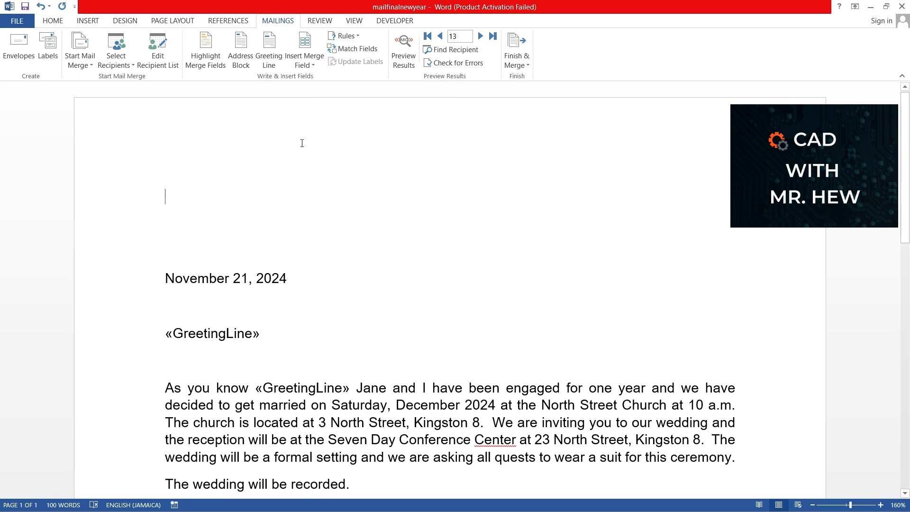
# Review how the recipient list's columns are matched to the required mail merge fields
pyautogui.click(50, 22)
pyautogui.click(279, 21)
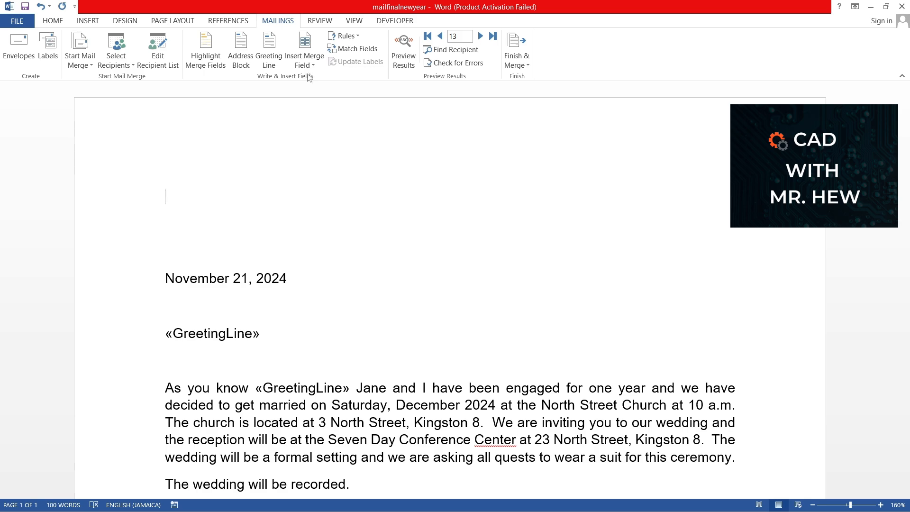
pyautogui.click(353, 49)
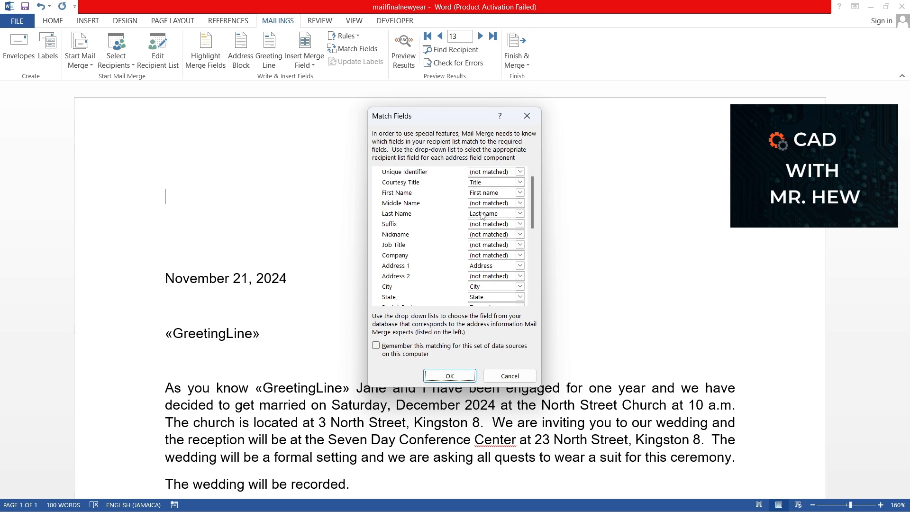
pyautogui.click(462, 377)
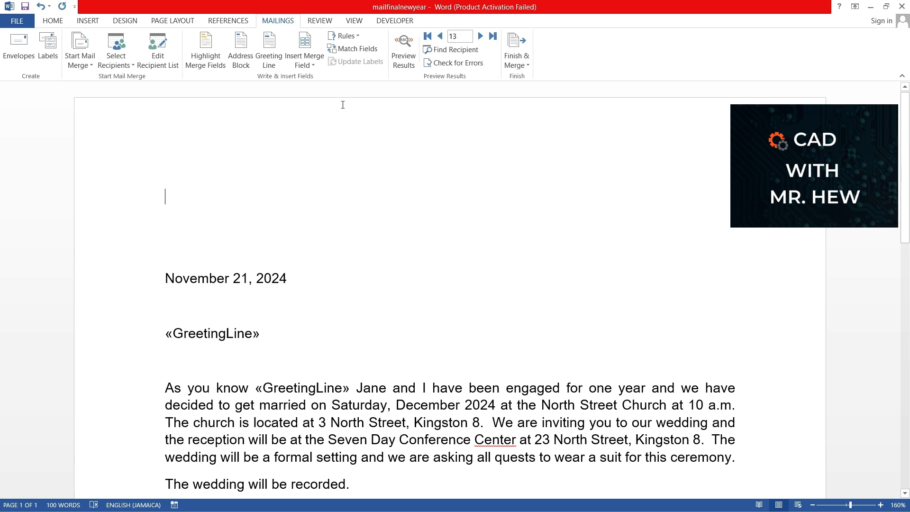
# Insert the Title, First_name and Last_name merge fields on the first line of the letter
pyautogui.click(314, 66)
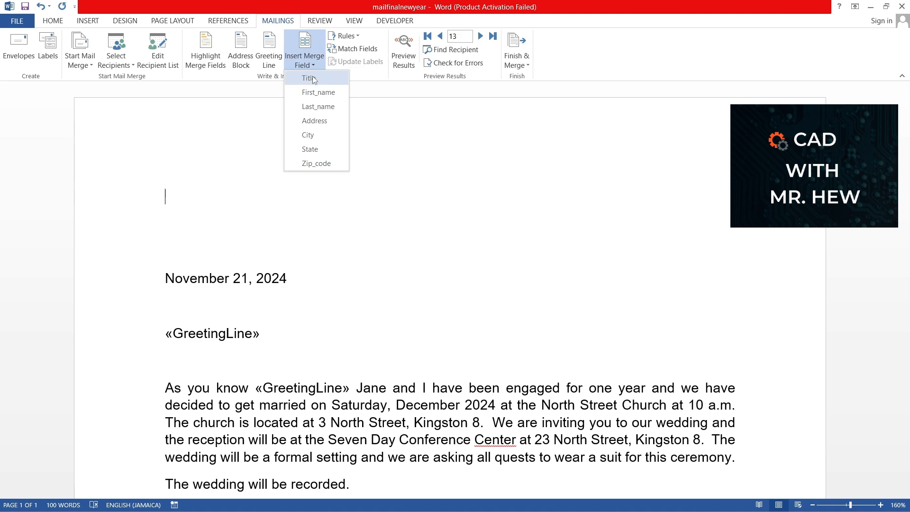
pyautogui.click(313, 78)
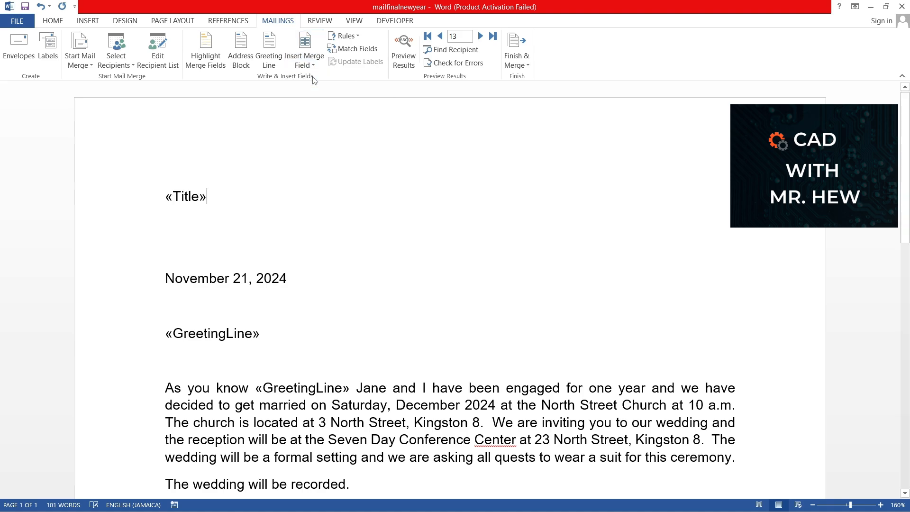
pyautogui.click(315, 67)
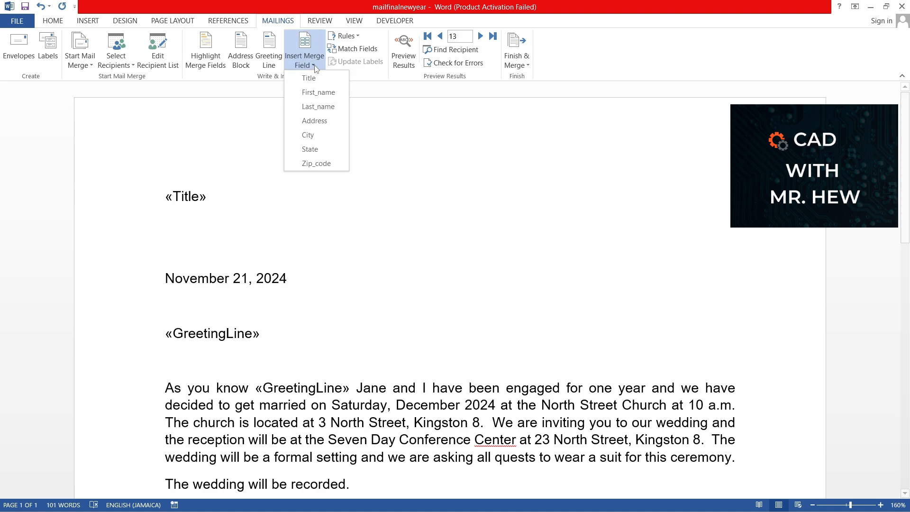
pyautogui.click(320, 93)
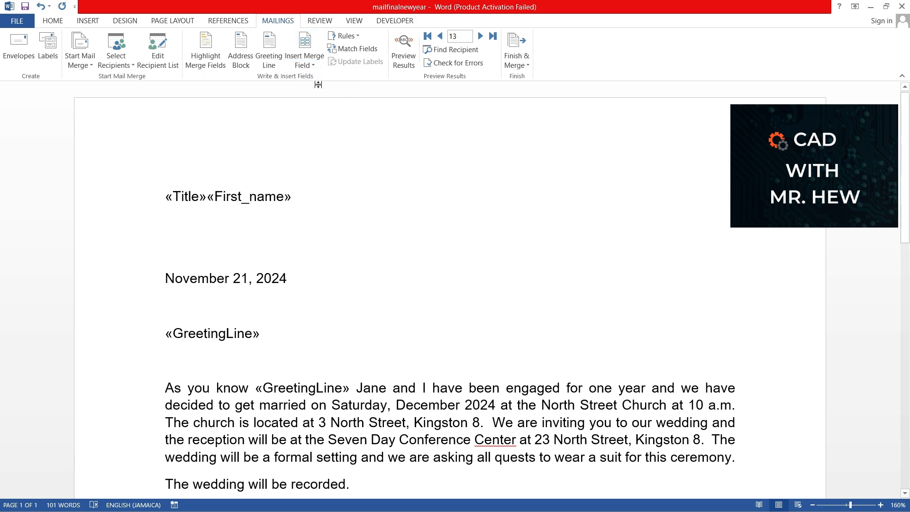
pyautogui.click(316, 66)
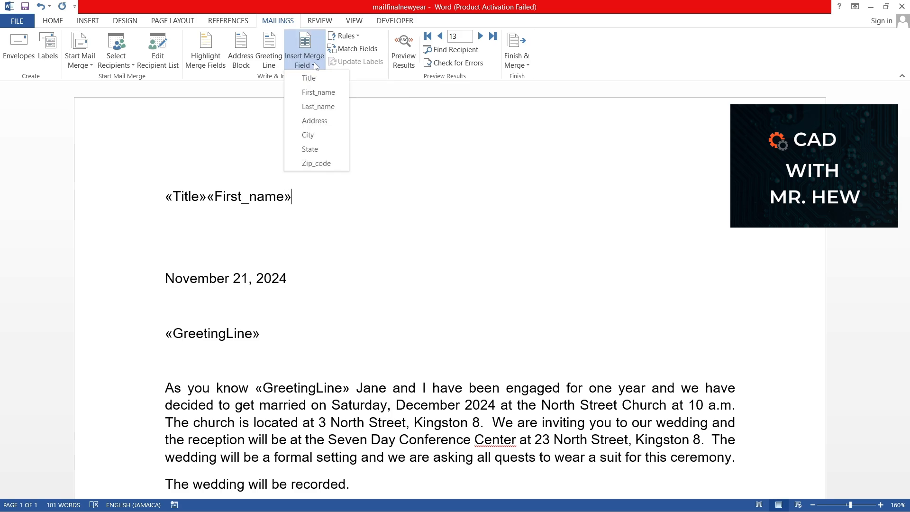
pyautogui.click(322, 105)
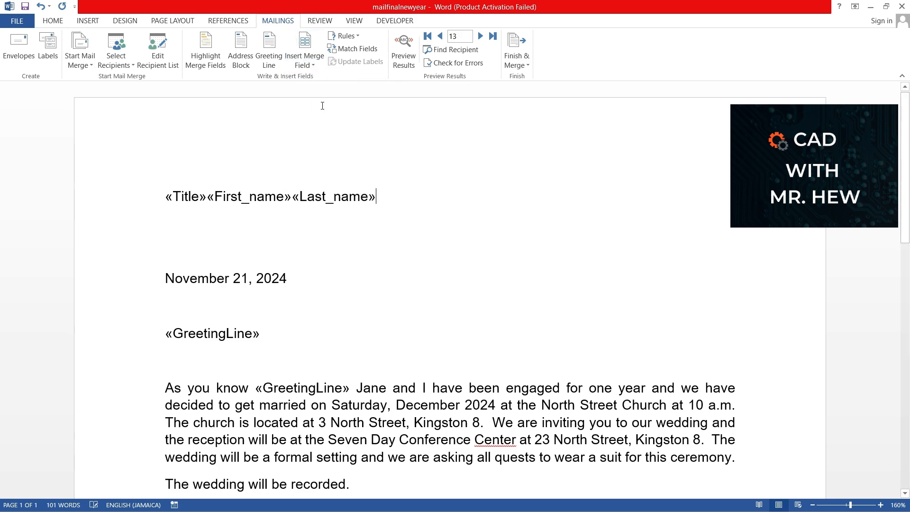
# Insert the Address and City merge fields on separate lines below the recipient's name fields
pyautogui.press('Return')
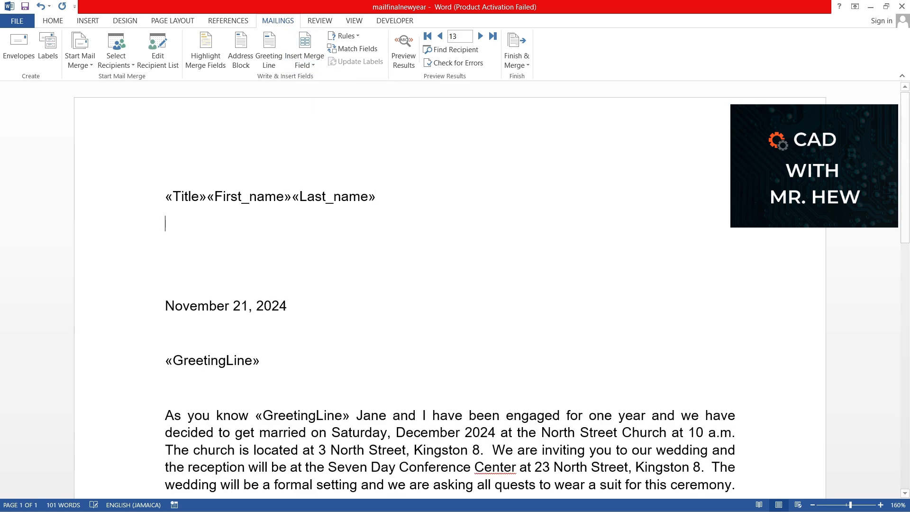
pyautogui.click(315, 66)
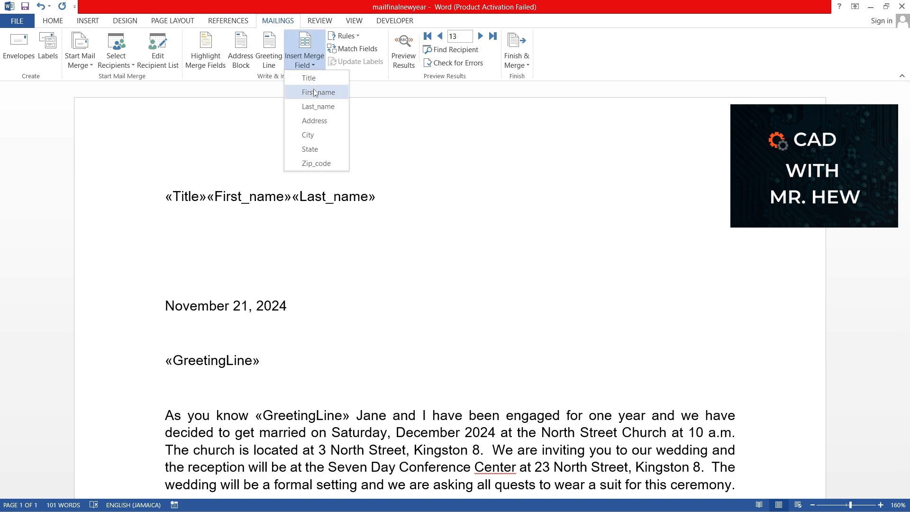
pyautogui.click(315, 121)
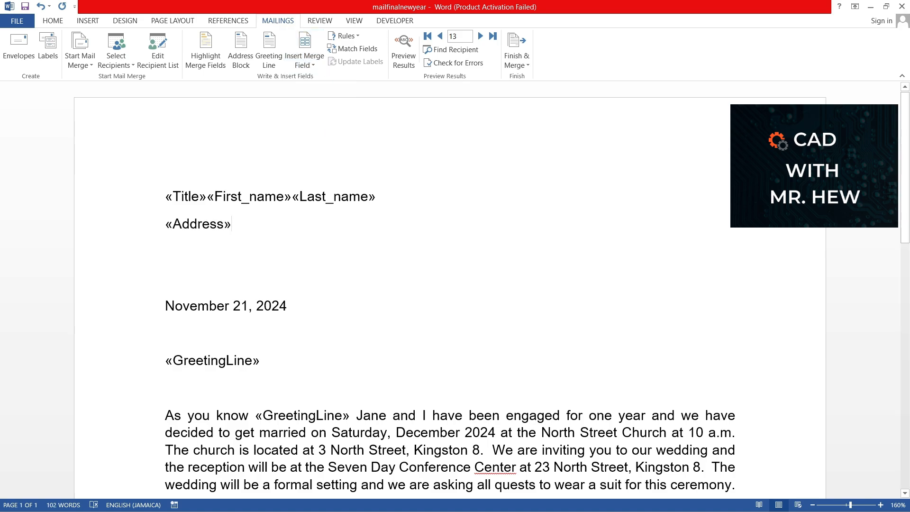
pyautogui.press('Return')
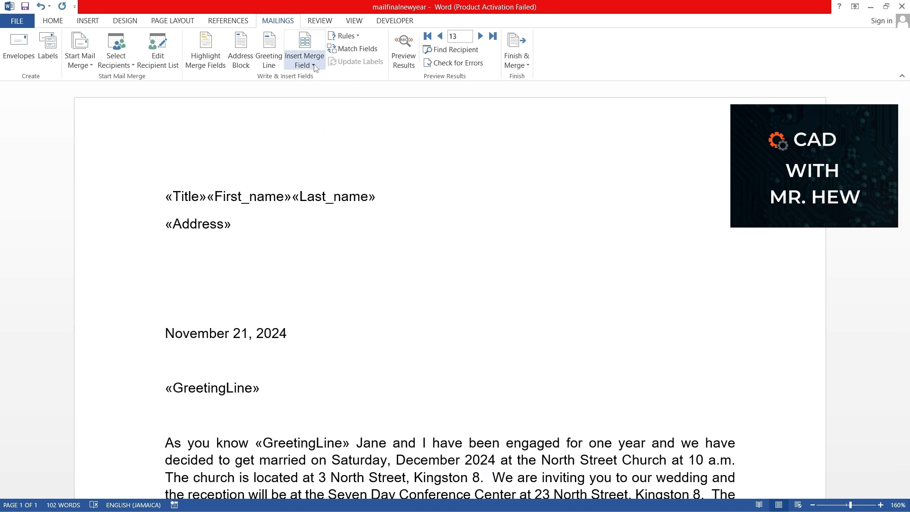
pyautogui.click(314, 65)
pyautogui.click(316, 131)
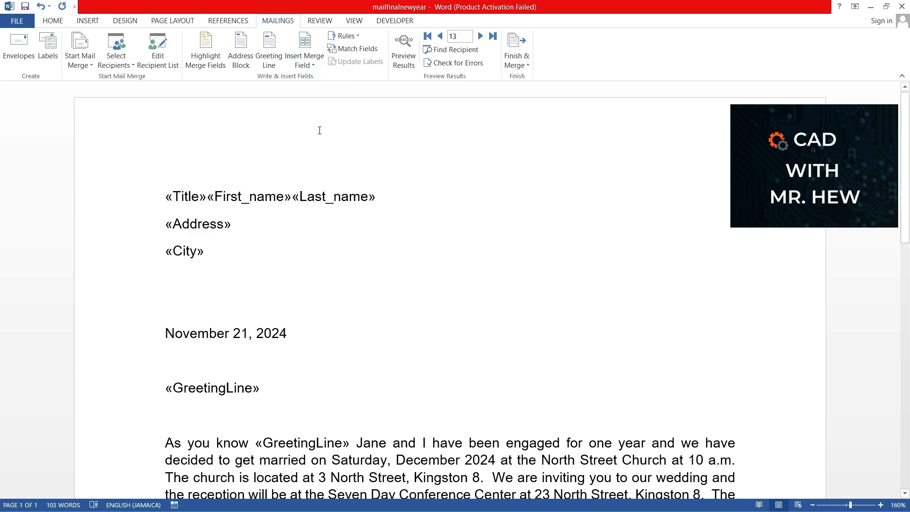
# Insert the State and Zip_code merge fields, separated by a comma and a space, on a new line below City
pyautogui.press('Return')
pyautogui.click(314, 66)
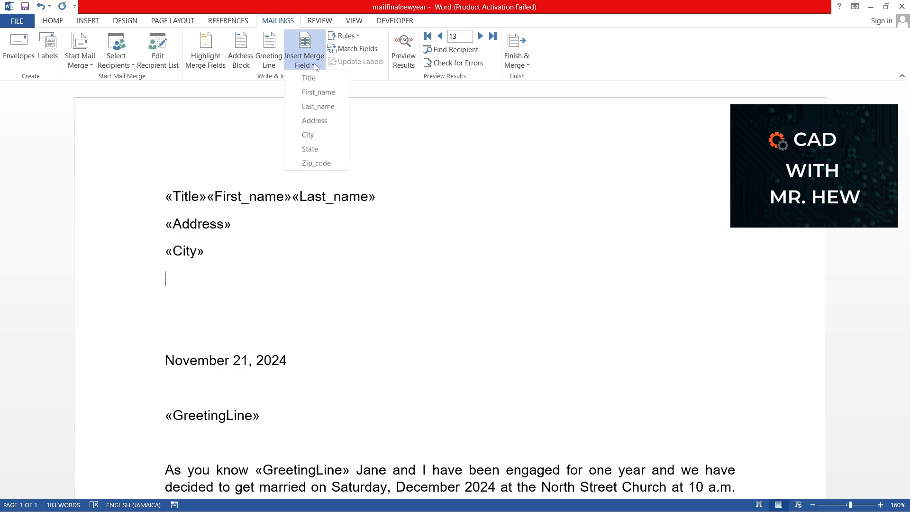
pyautogui.click(314, 145)
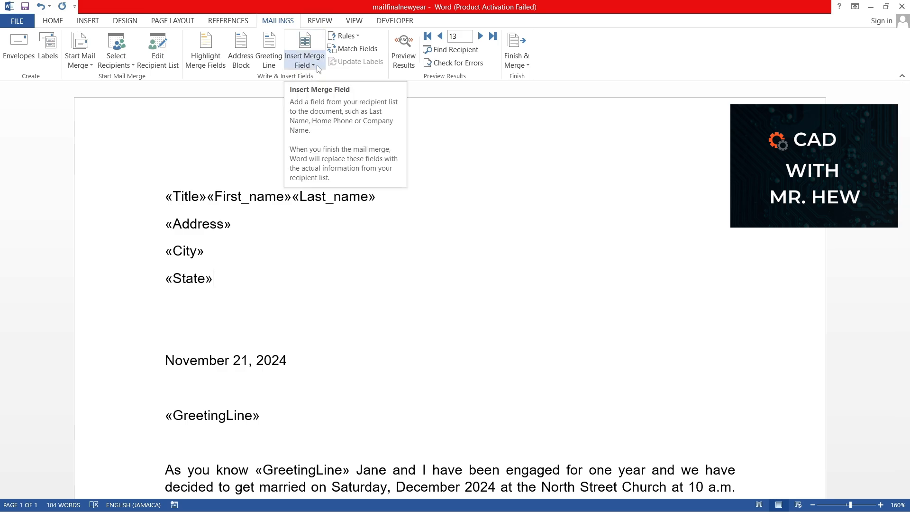
pyautogui.write(',')
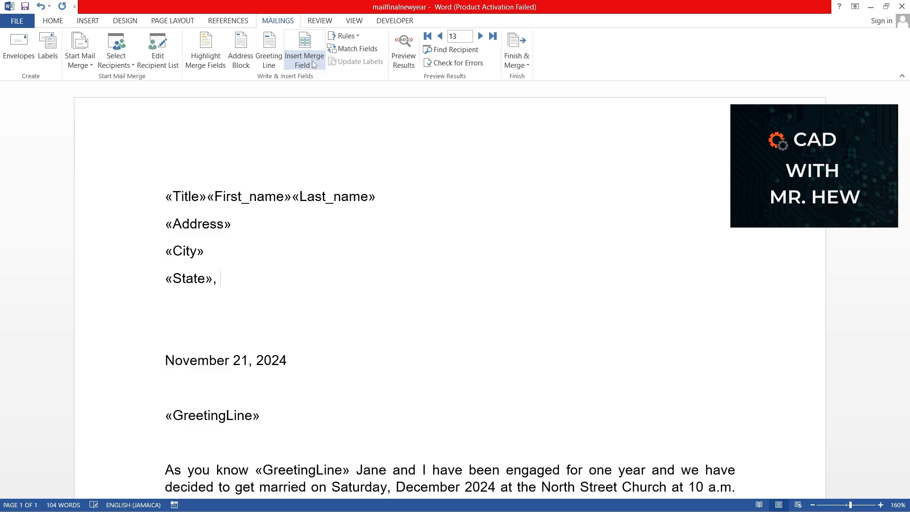
pyautogui.click(314, 65)
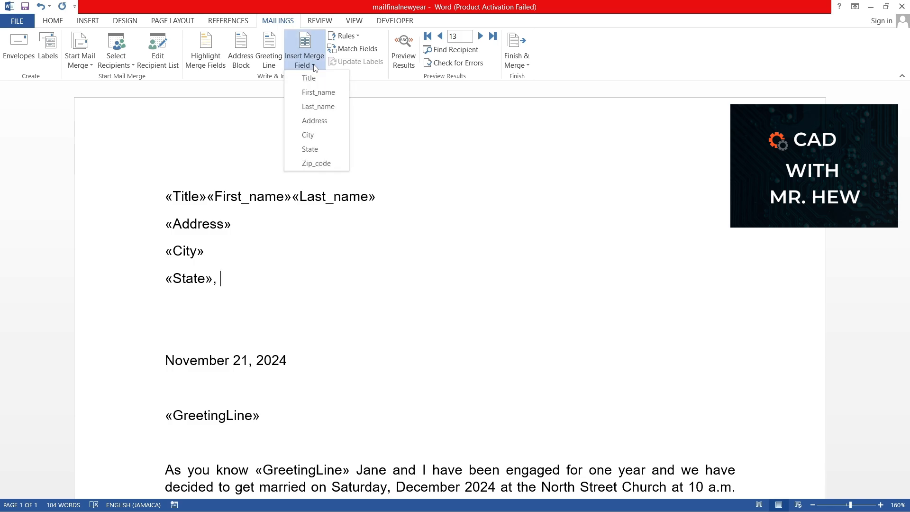
pyautogui.click(322, 161)
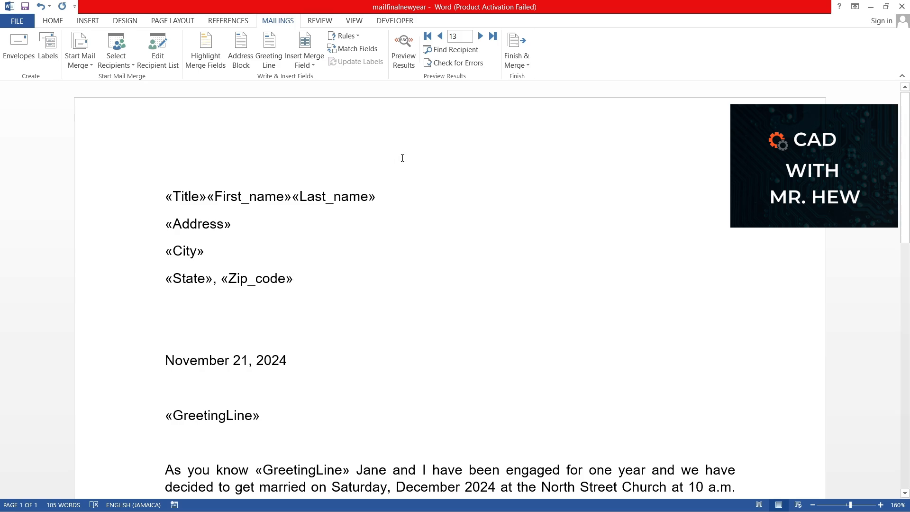
# Check the name line in the merge preview and add spaces between the Title, First_name and Last_name fields
pyautogui.click(406, 55)
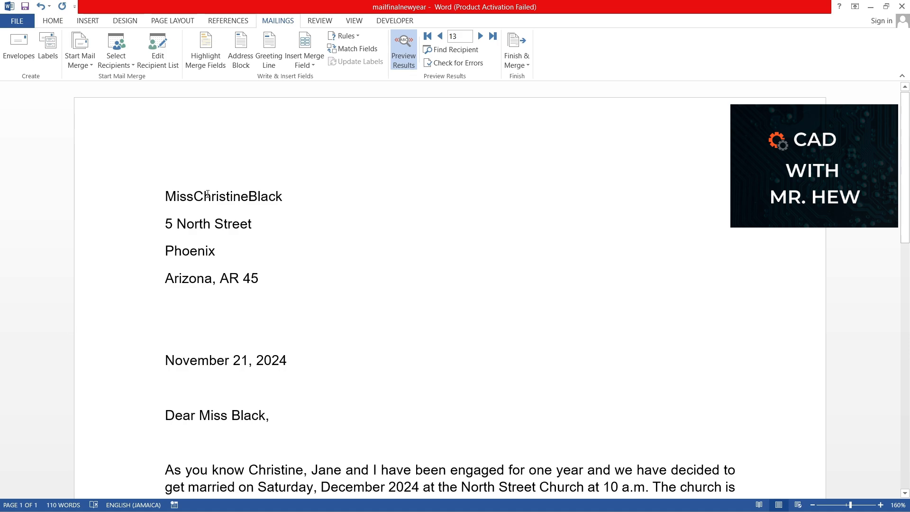
pyautogui.click(400, 46)
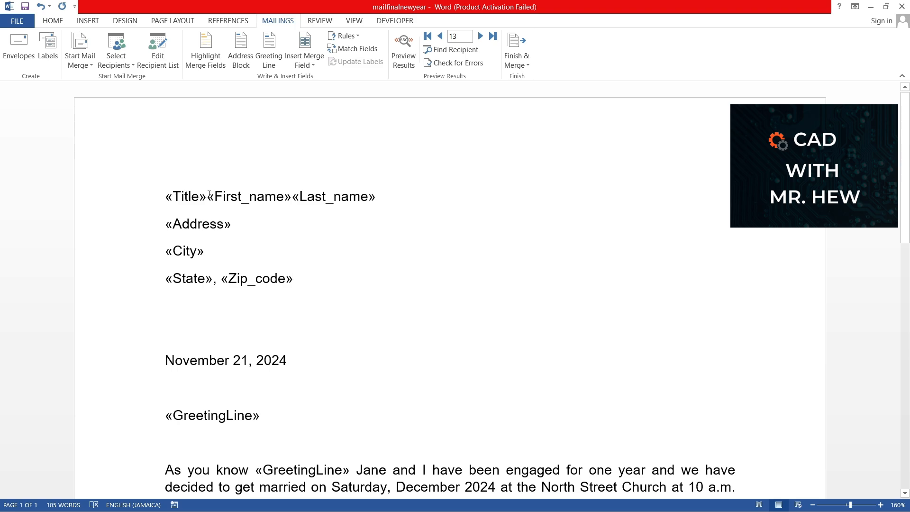
pyautogui.click(208, 196)
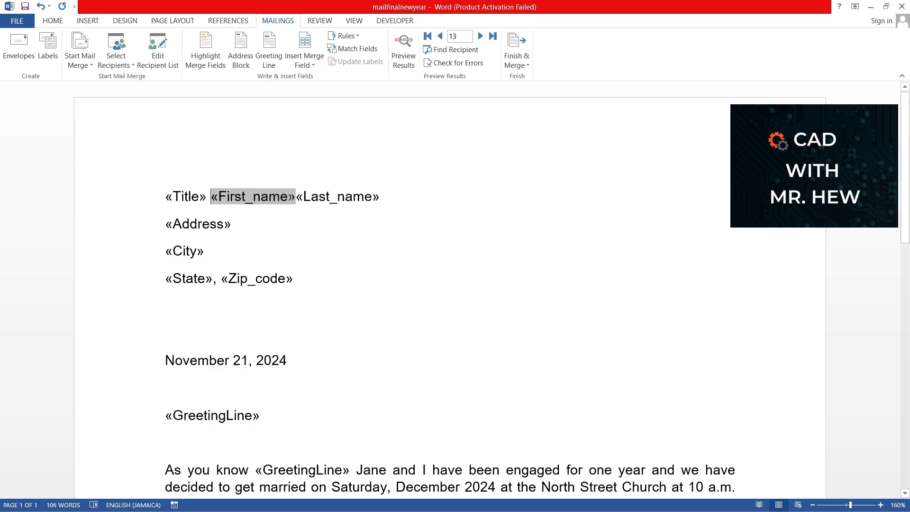
pyautogui.click(295, 199)
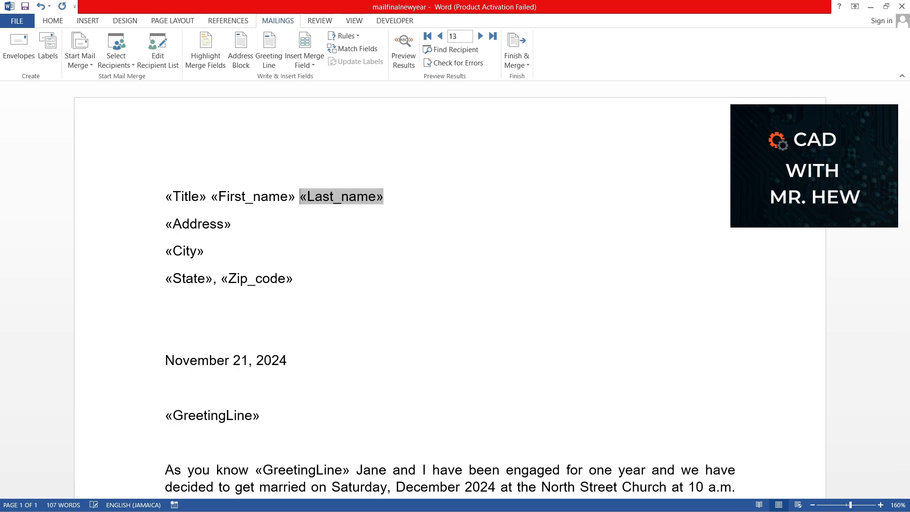
# Preview the merged letter for the first recipient and examine its address, greeting and body text
pyautogui.click(403, 53)
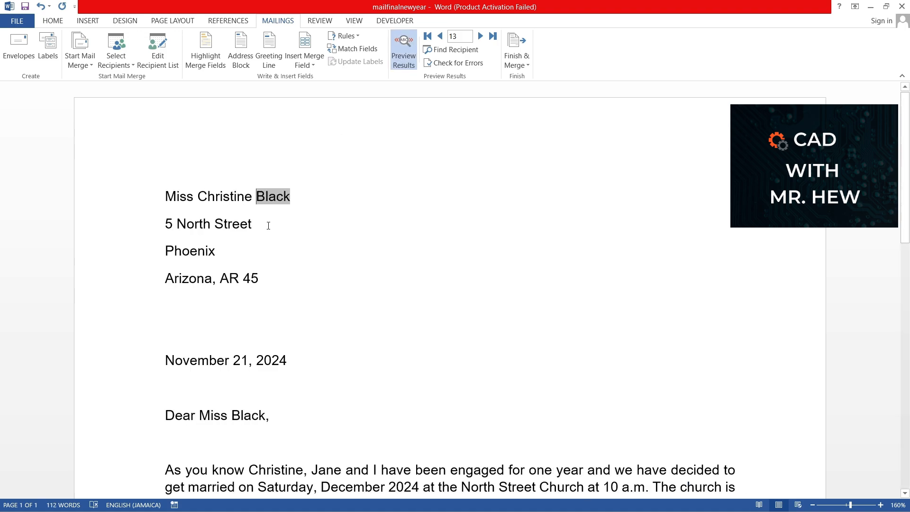
pyautogui.click(428, 36)
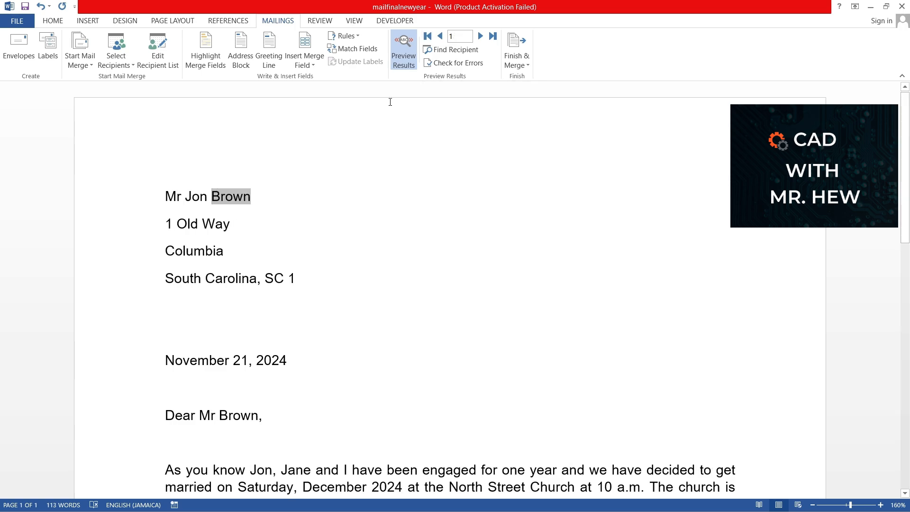
pyautogui.scroll(-3, 391, 117)
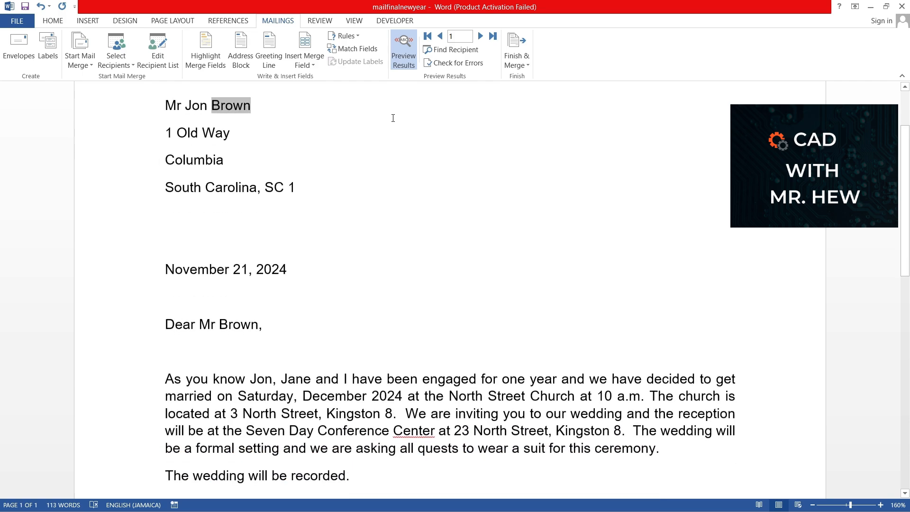
pyautogui.scroll(-1, 392, 117)
pyautogui.scroll(1, 393, 116)
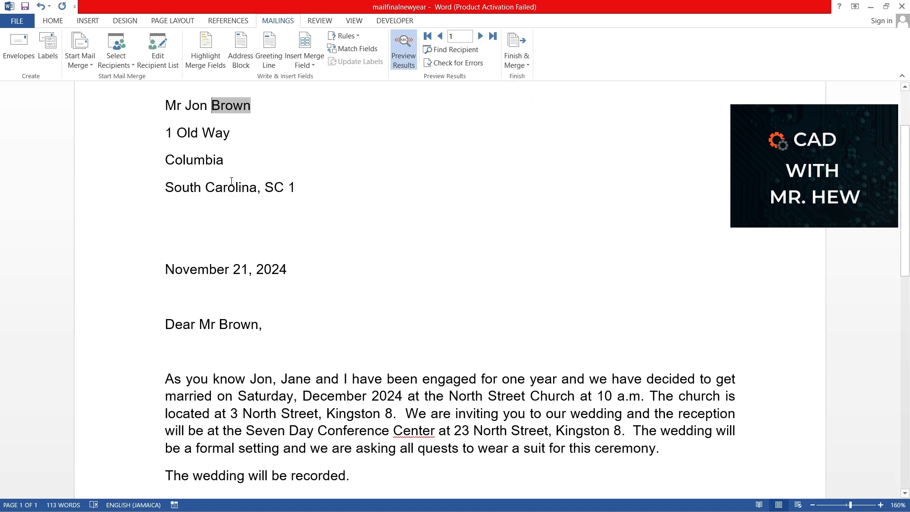
# Step through the merged letter previews for recipients 2 to 6, checking each address and greeting
pyautogui.click(480, 36)
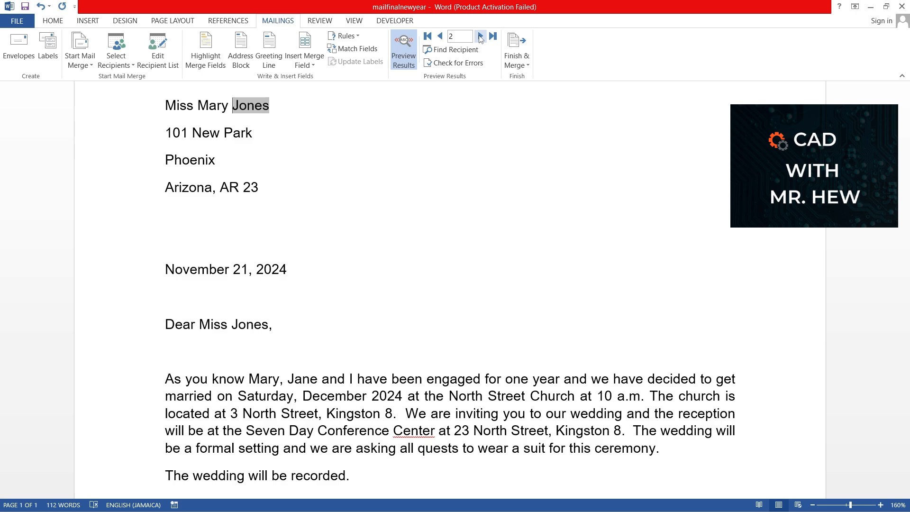
pyautogui.click(480, 39)
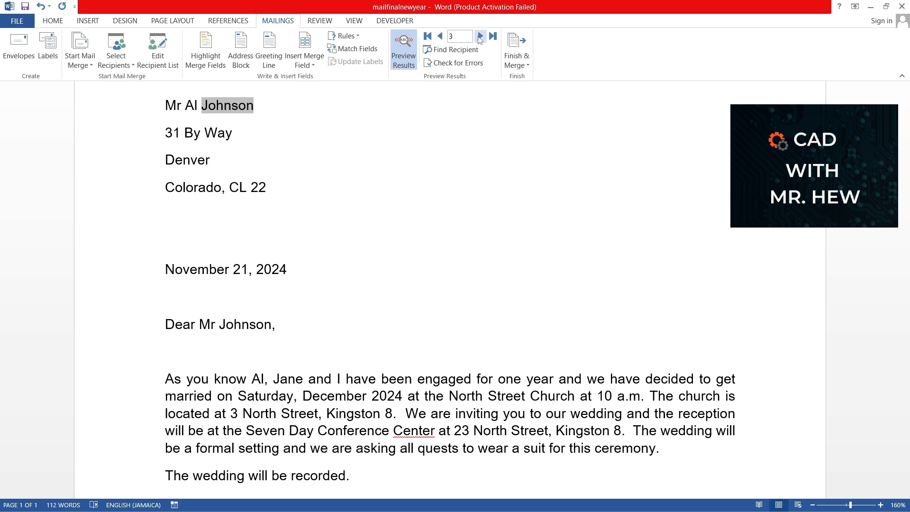
pyautogui.click(481, 39)
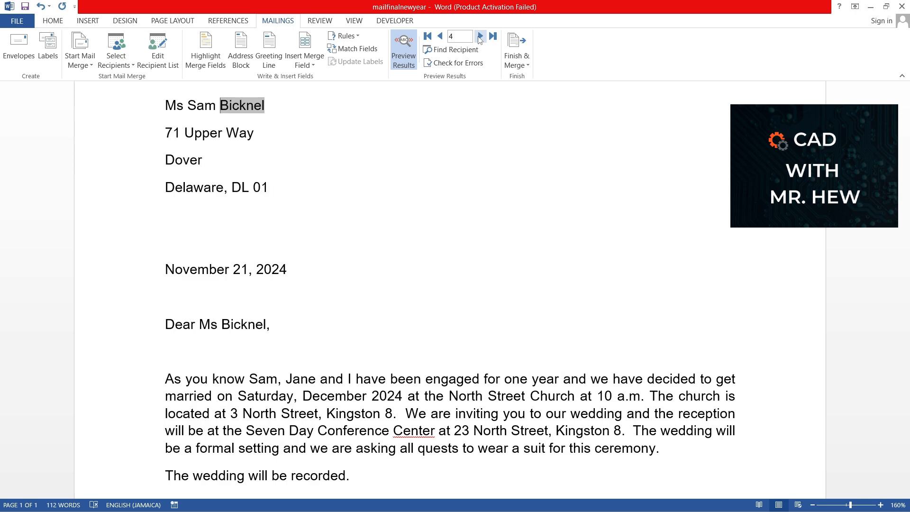
pyautogui.click(480, 39)
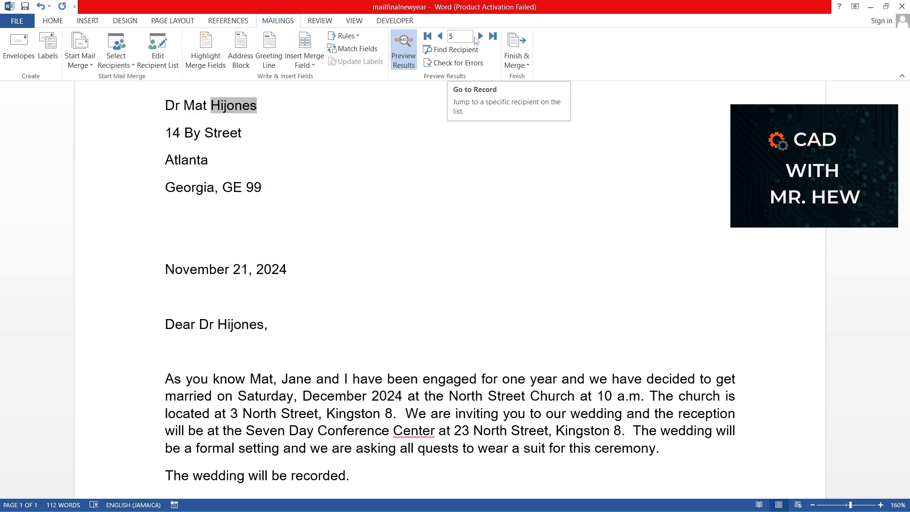
pyautogui.click(480, 38)
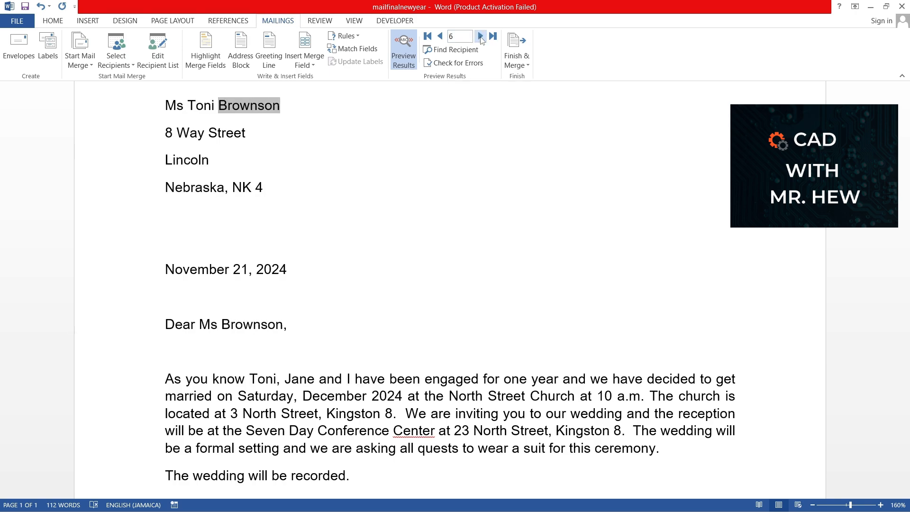
# Step through the merged letter previews for recipients 7 to 13, checking each name line, address and greeting
pyautogui.click(481, 39)
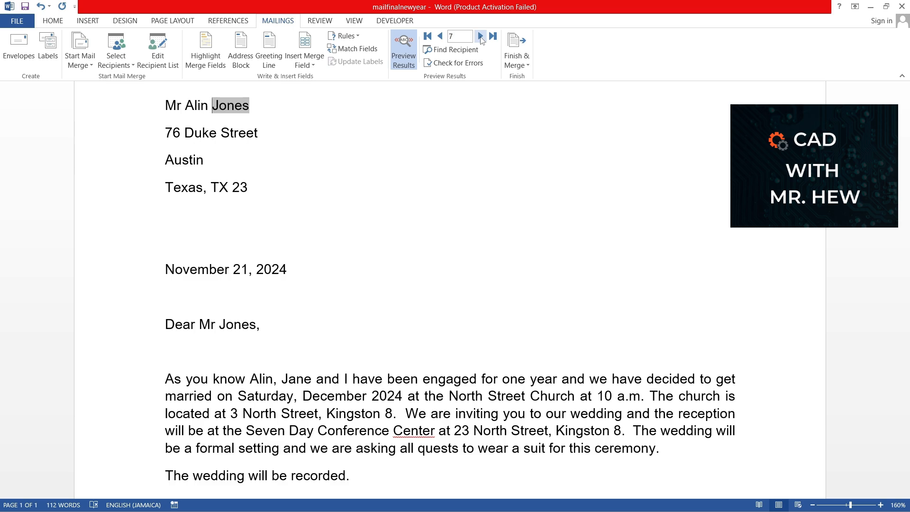
pyautogui.click(481, 38)
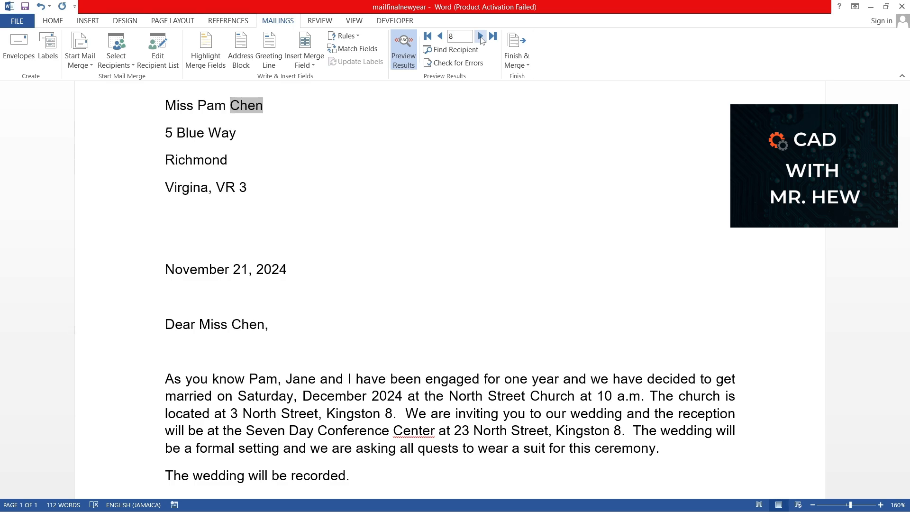
pyautogui.click(480, 39)
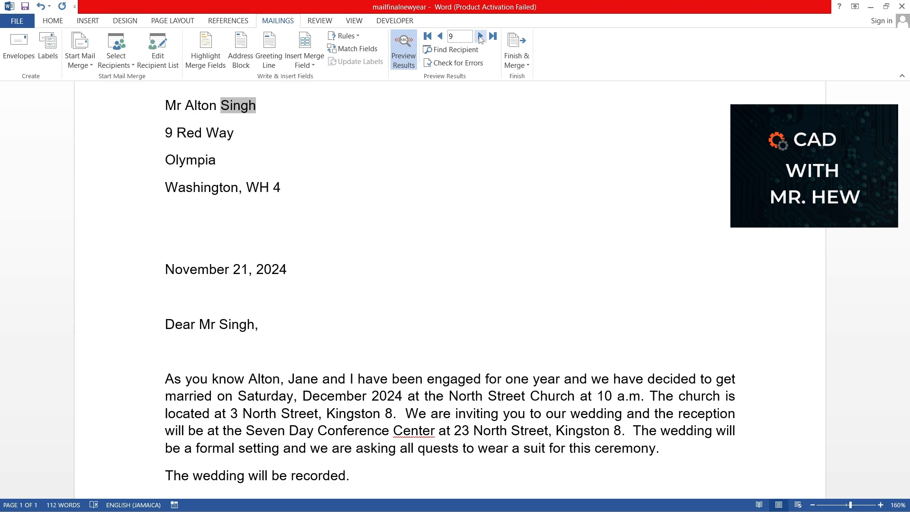
pyautogui.click(480, 38)
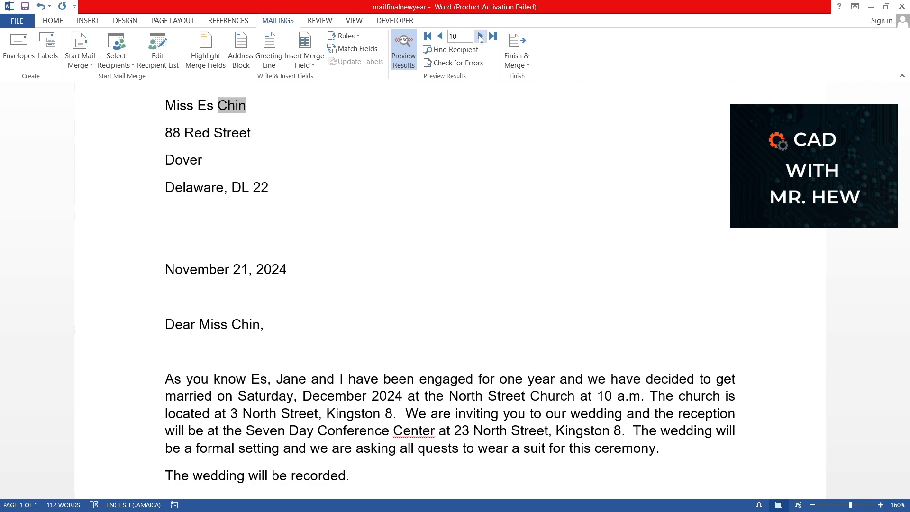
pyautogui.click(481, 39)
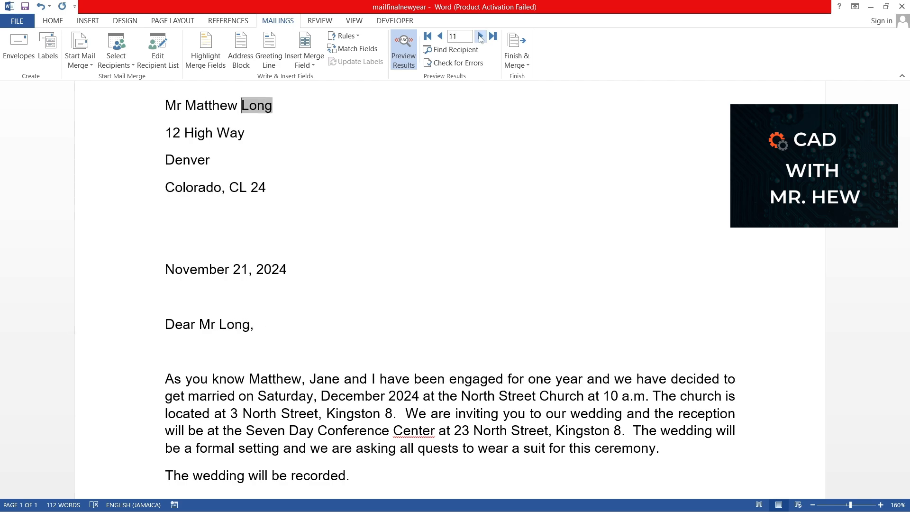
pyautogui.click(481, 38)
pyautogui.click(480, 38)
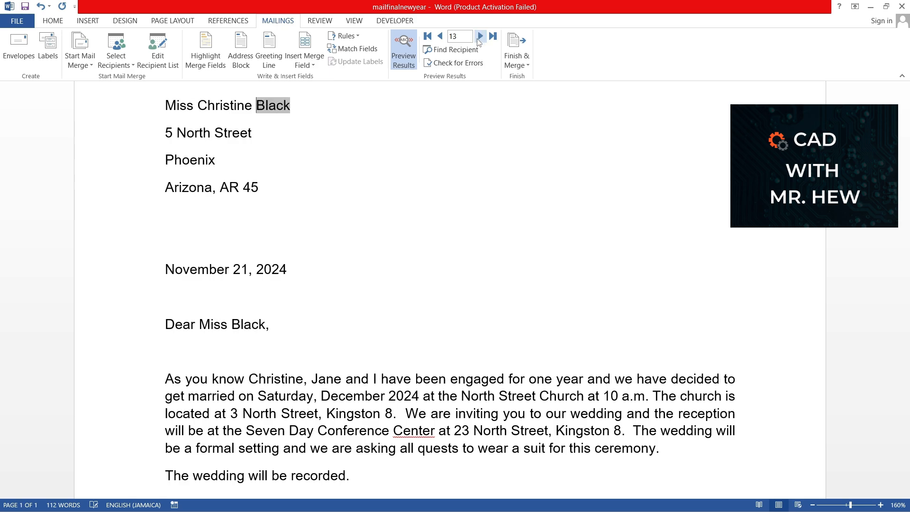